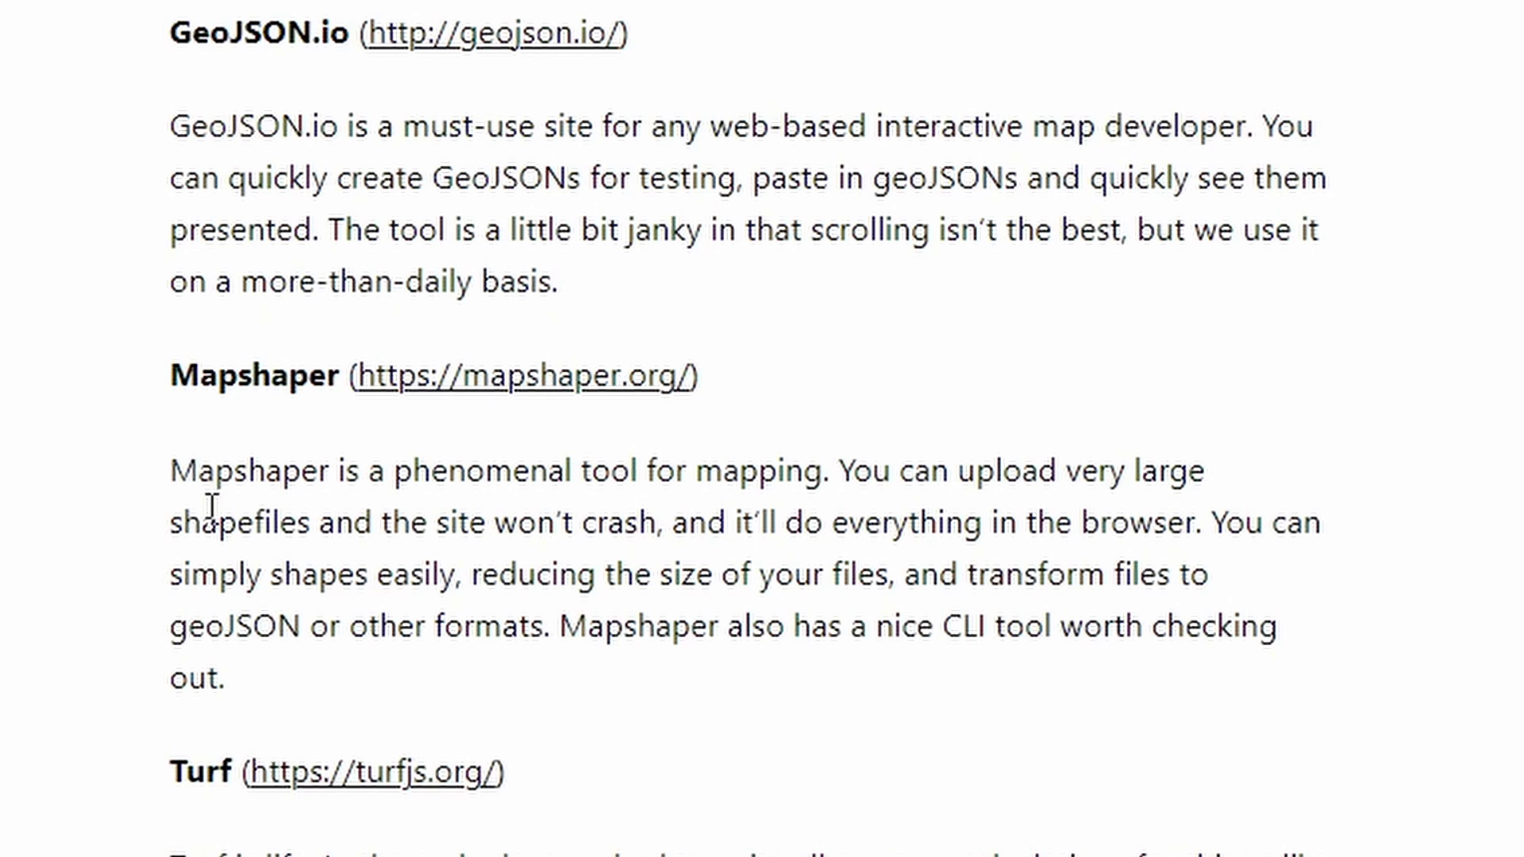
Highlight the blog's sentences about uploading and simplifying files, then clear the selection
left_click_drag(839, 471, 1064, 574)
left_click(779, 598)
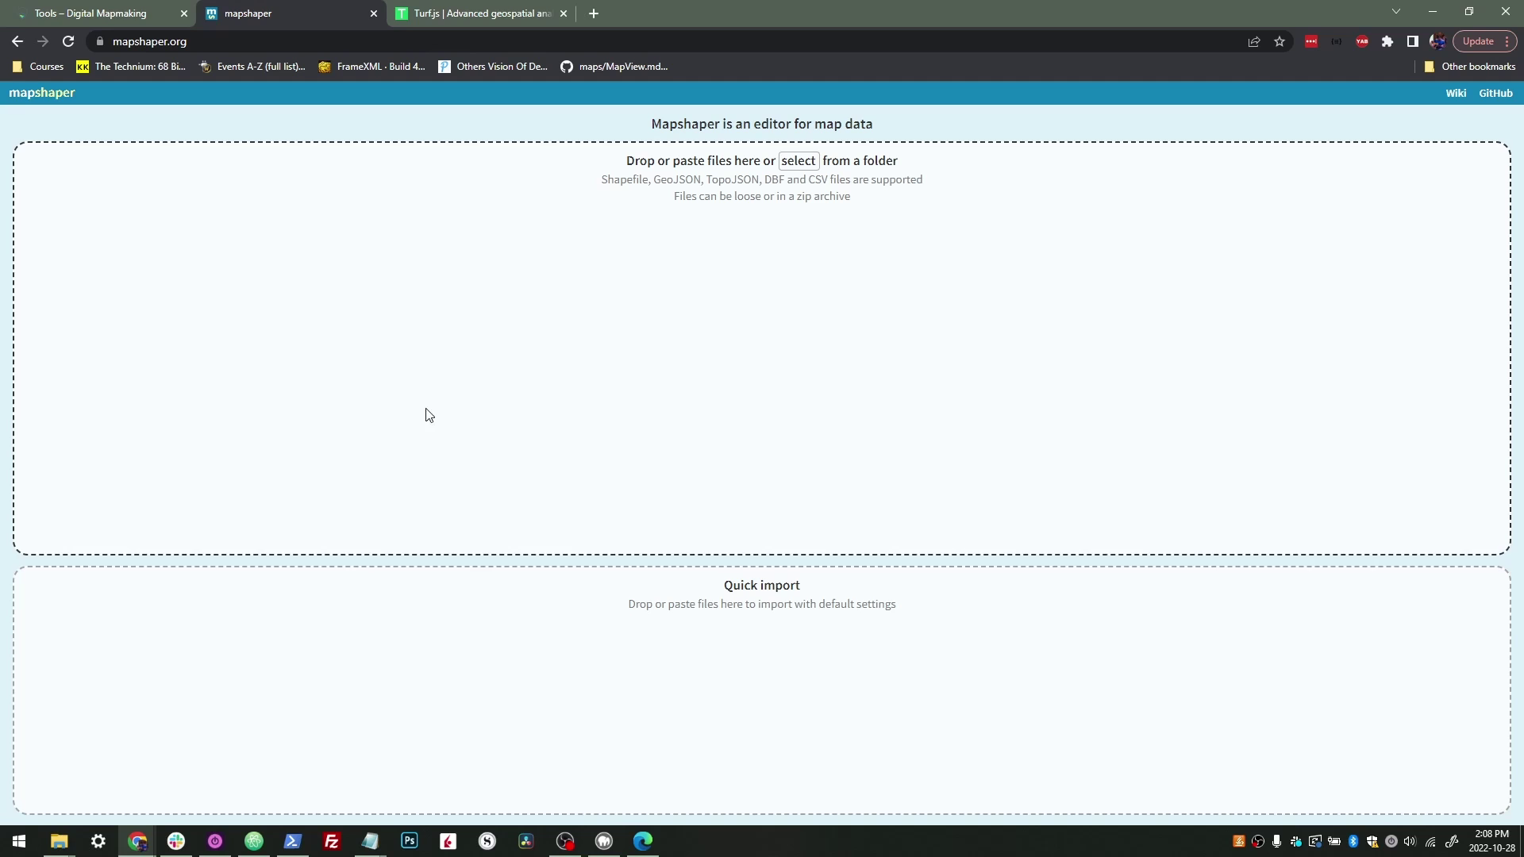
Drop indigenousLanguages.json from the native-land folder into Mapshaper and import it with intersection detection off
left_click(62, 841)
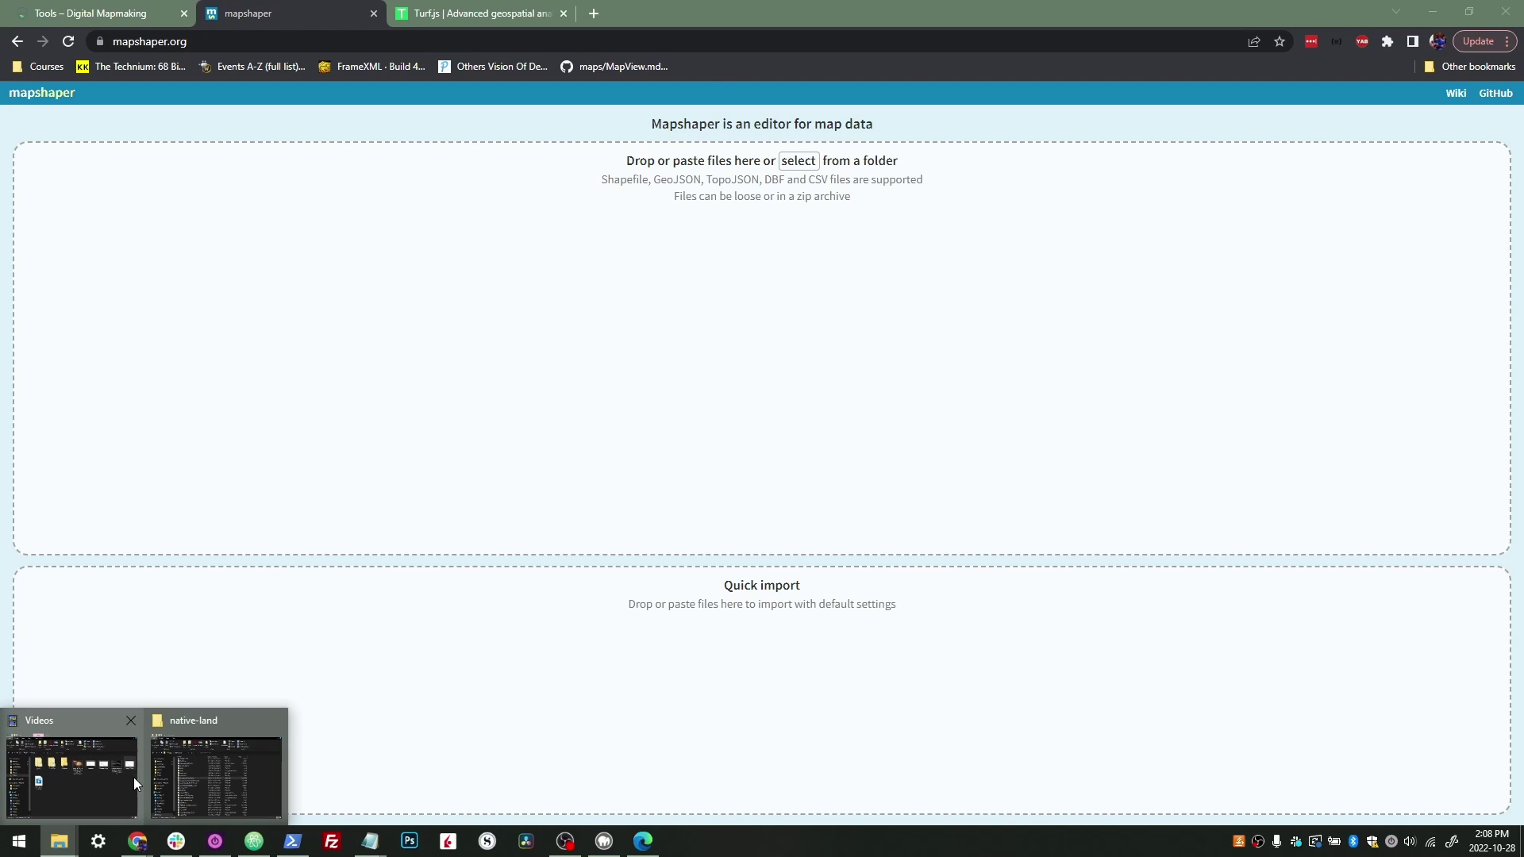
left_click(216, 778)
left_click(900, 379)
left_click_drag(900, 379, 376, 321)
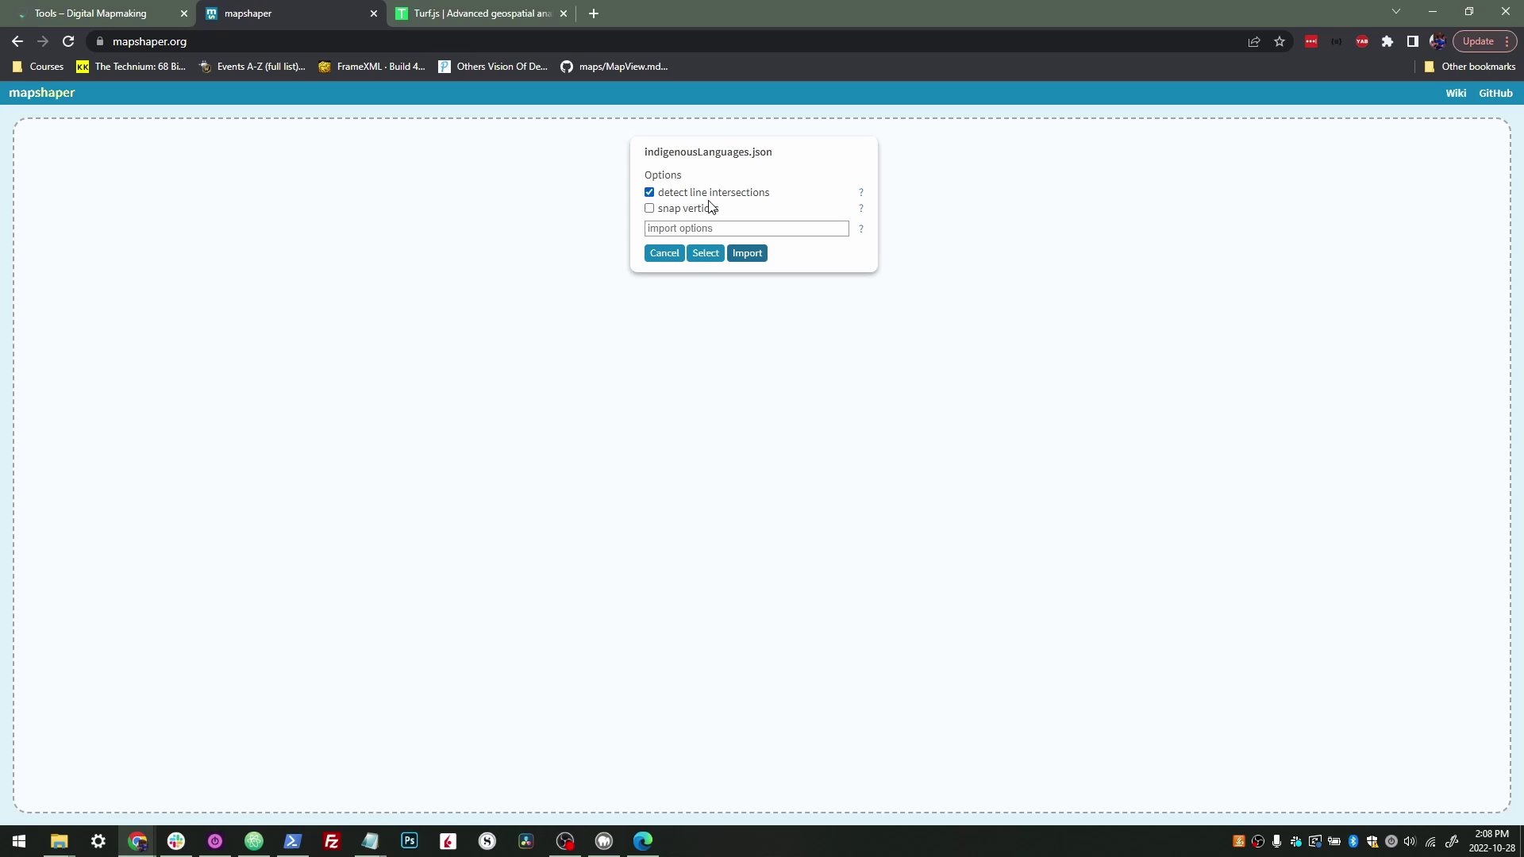
left_click(649, 192)
left_click(752, 255)
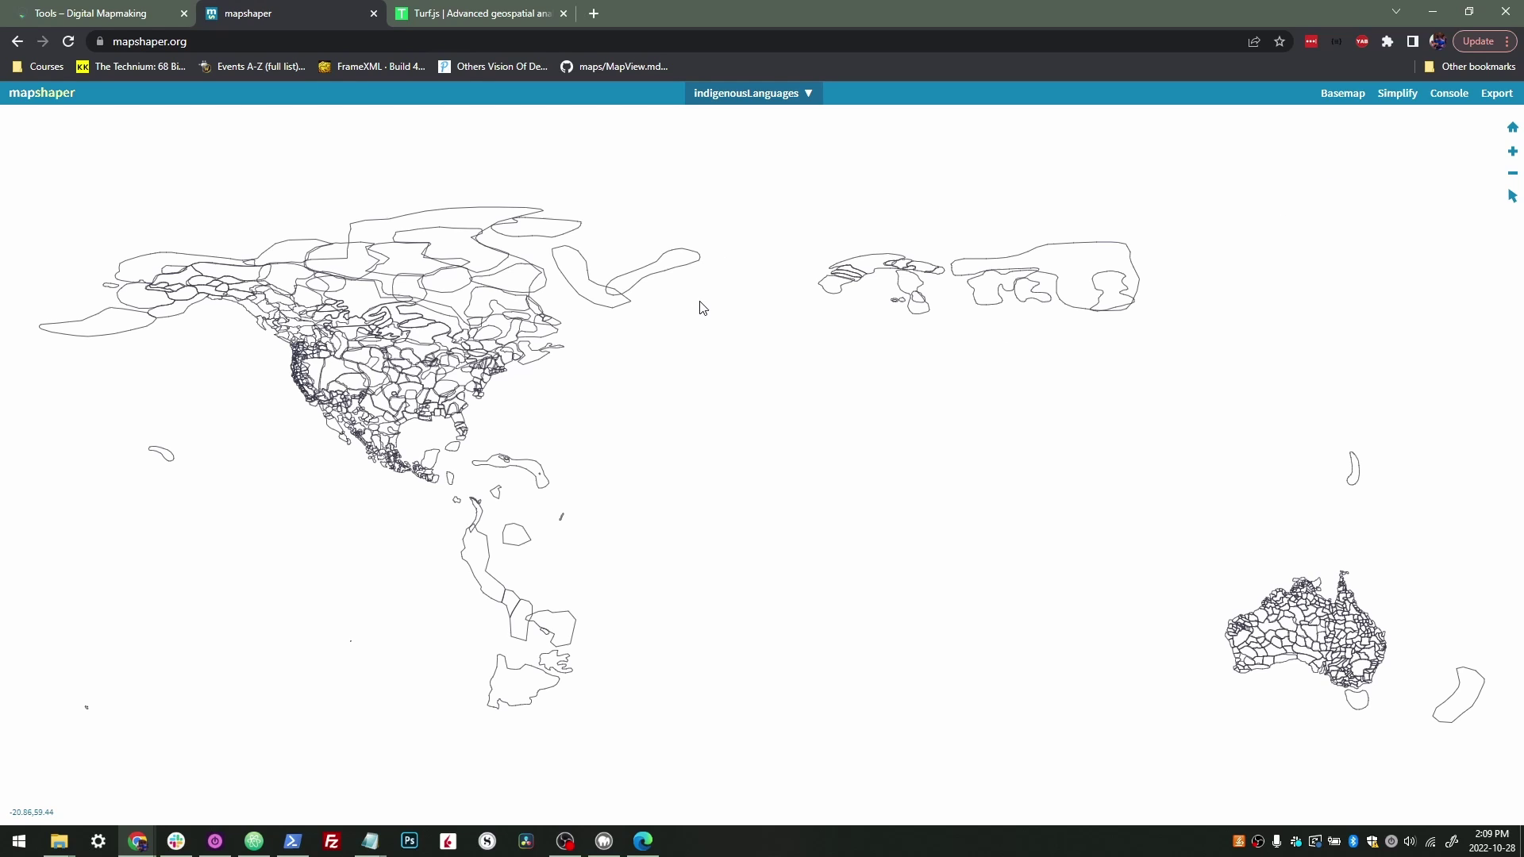
scroll(369, 373, "up", 5)
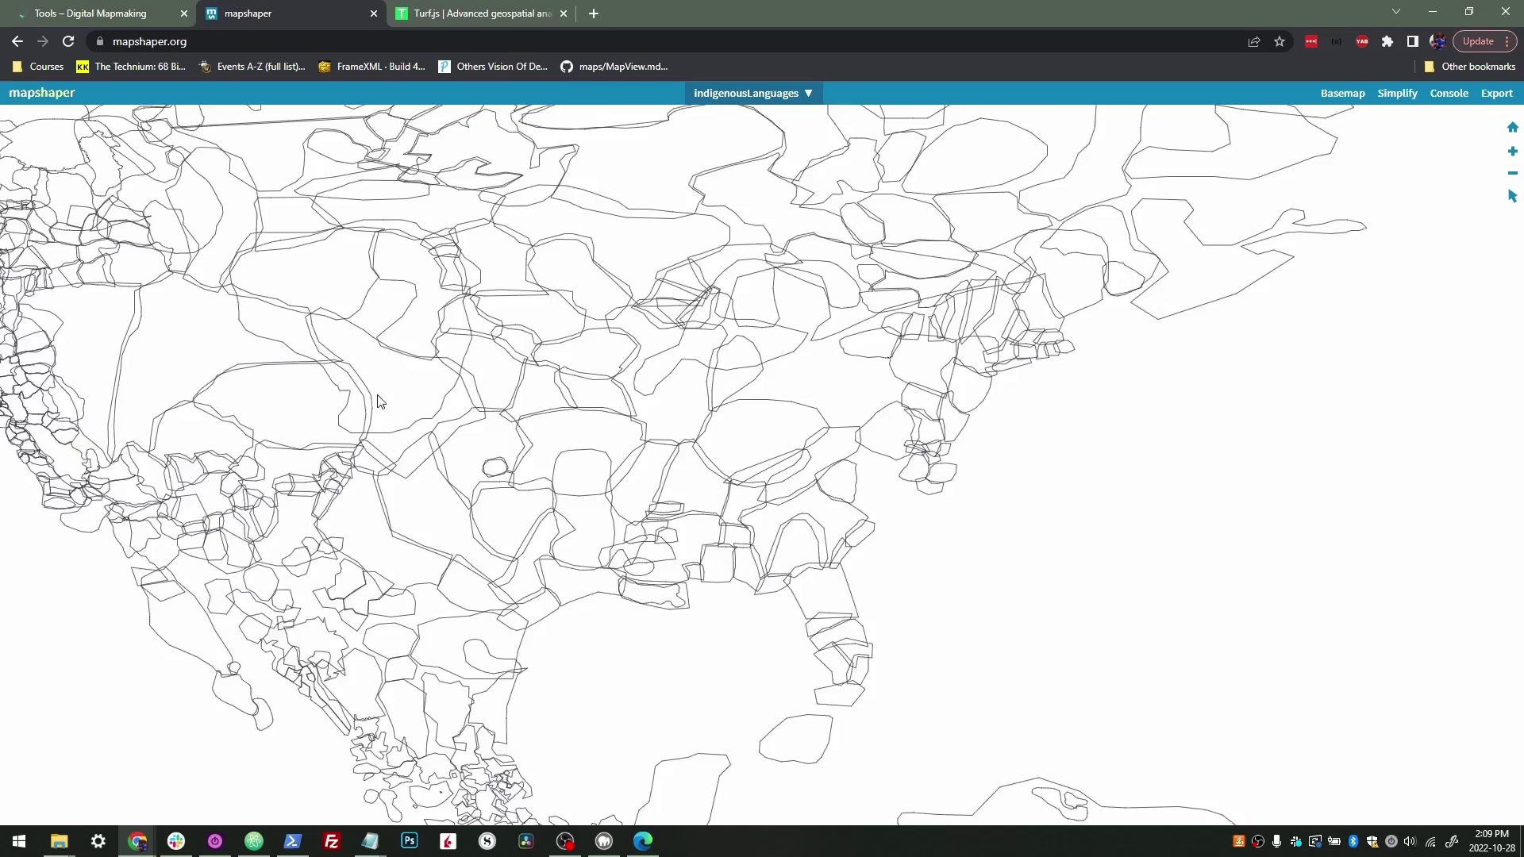
scroll(392, 402, "down", 3)
scroll(476, 445, "up", 2)
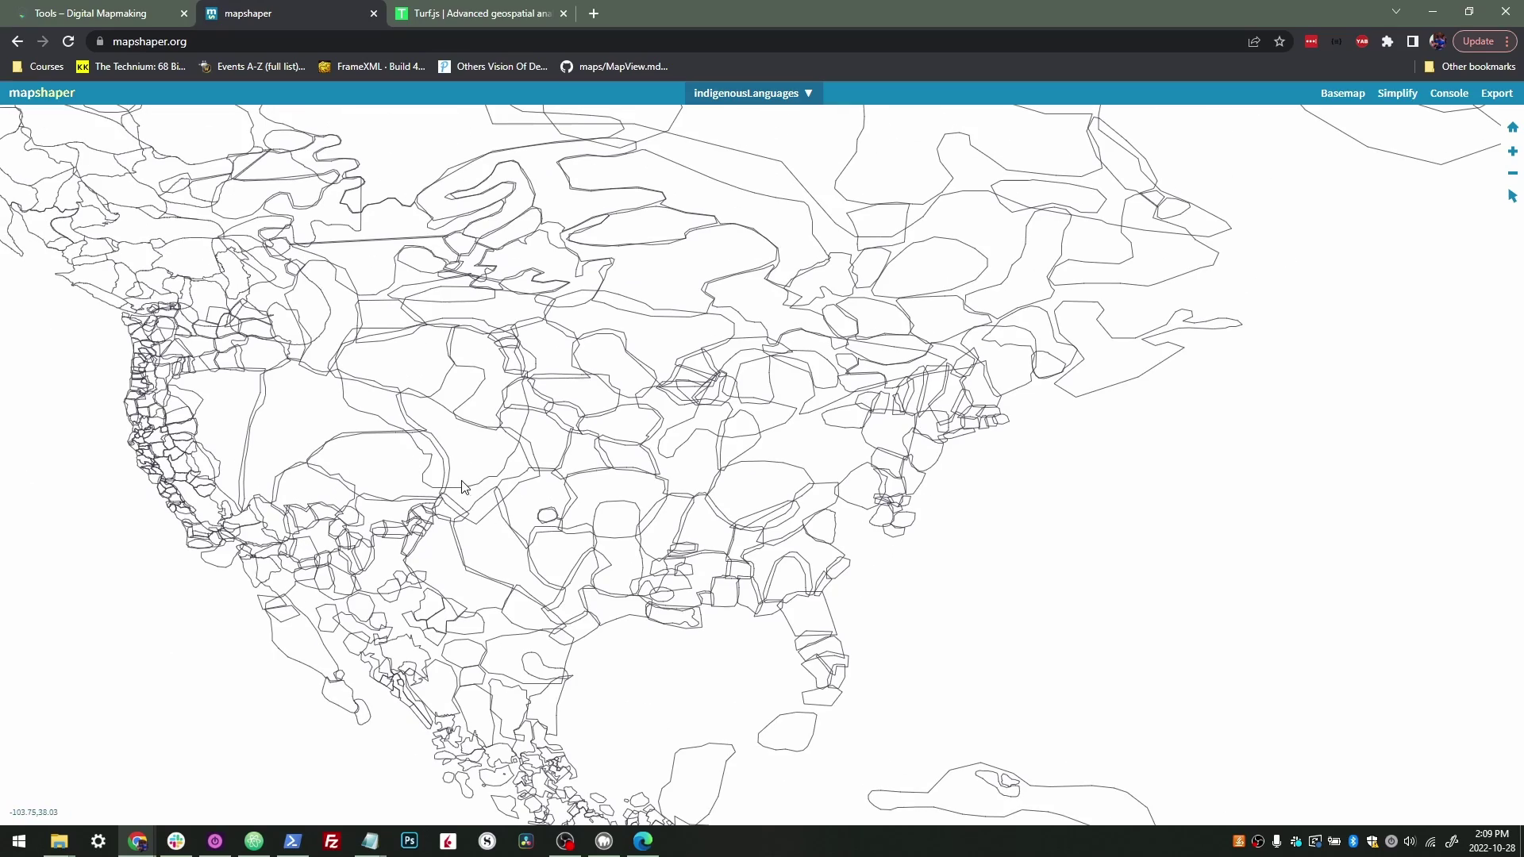
scroll(492, 477, "up", 3)
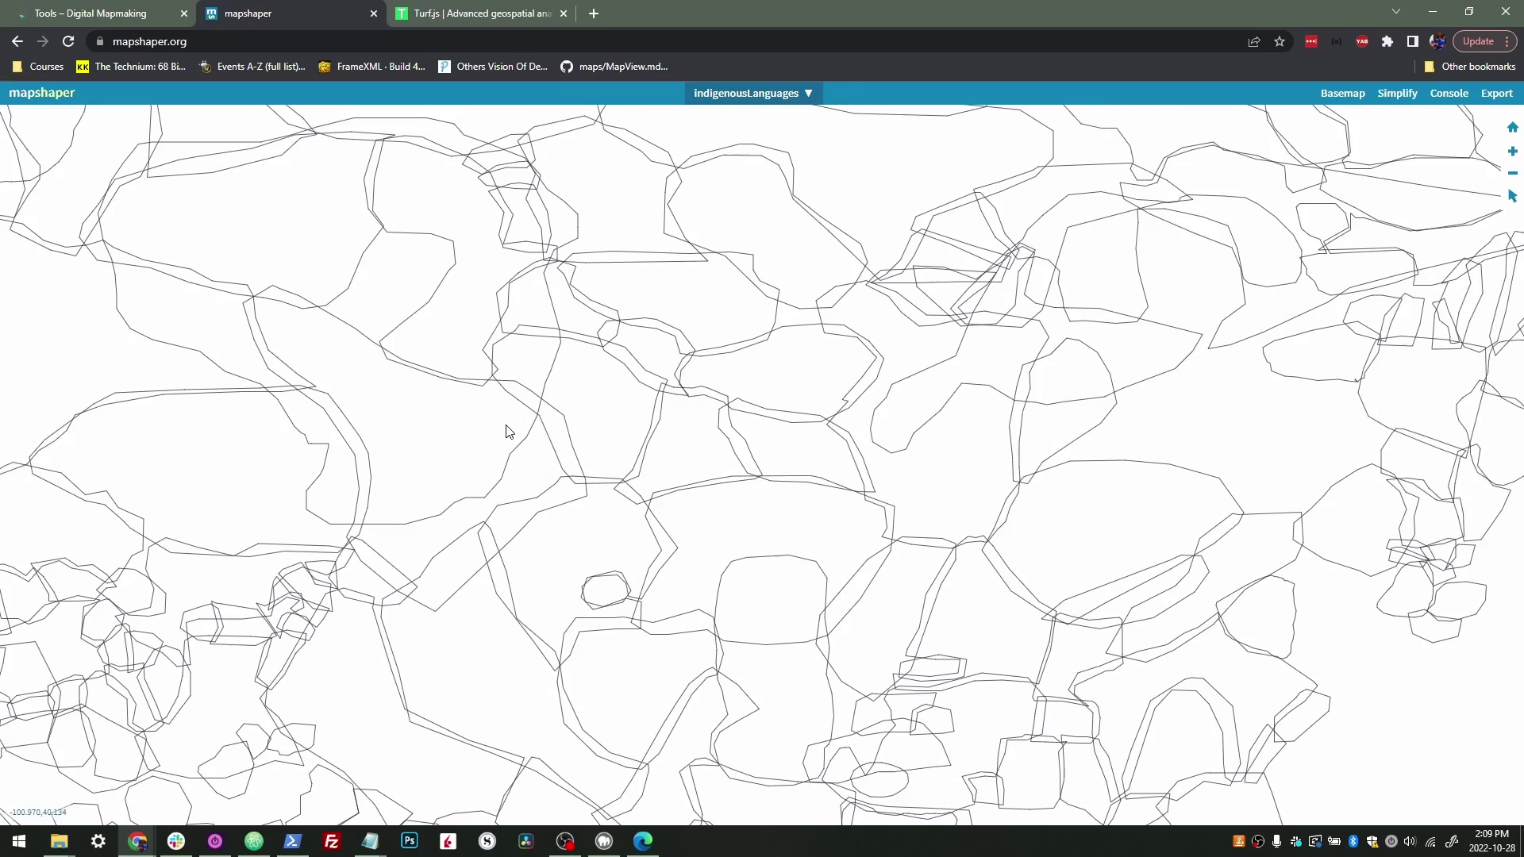
scroll(508, 431, "down", 3)
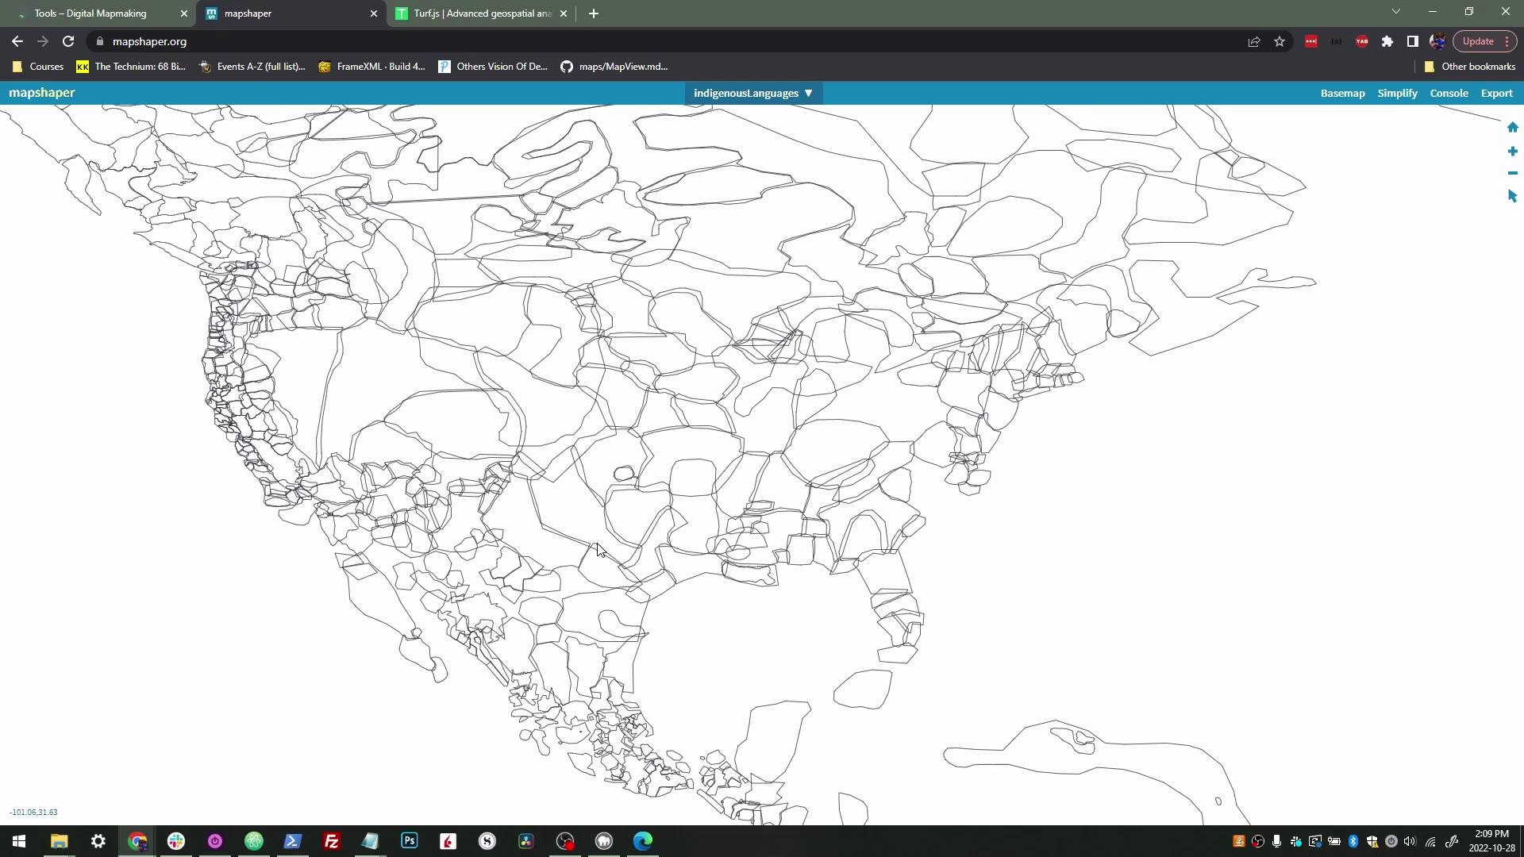
scroll(877, 493, "down", 3)
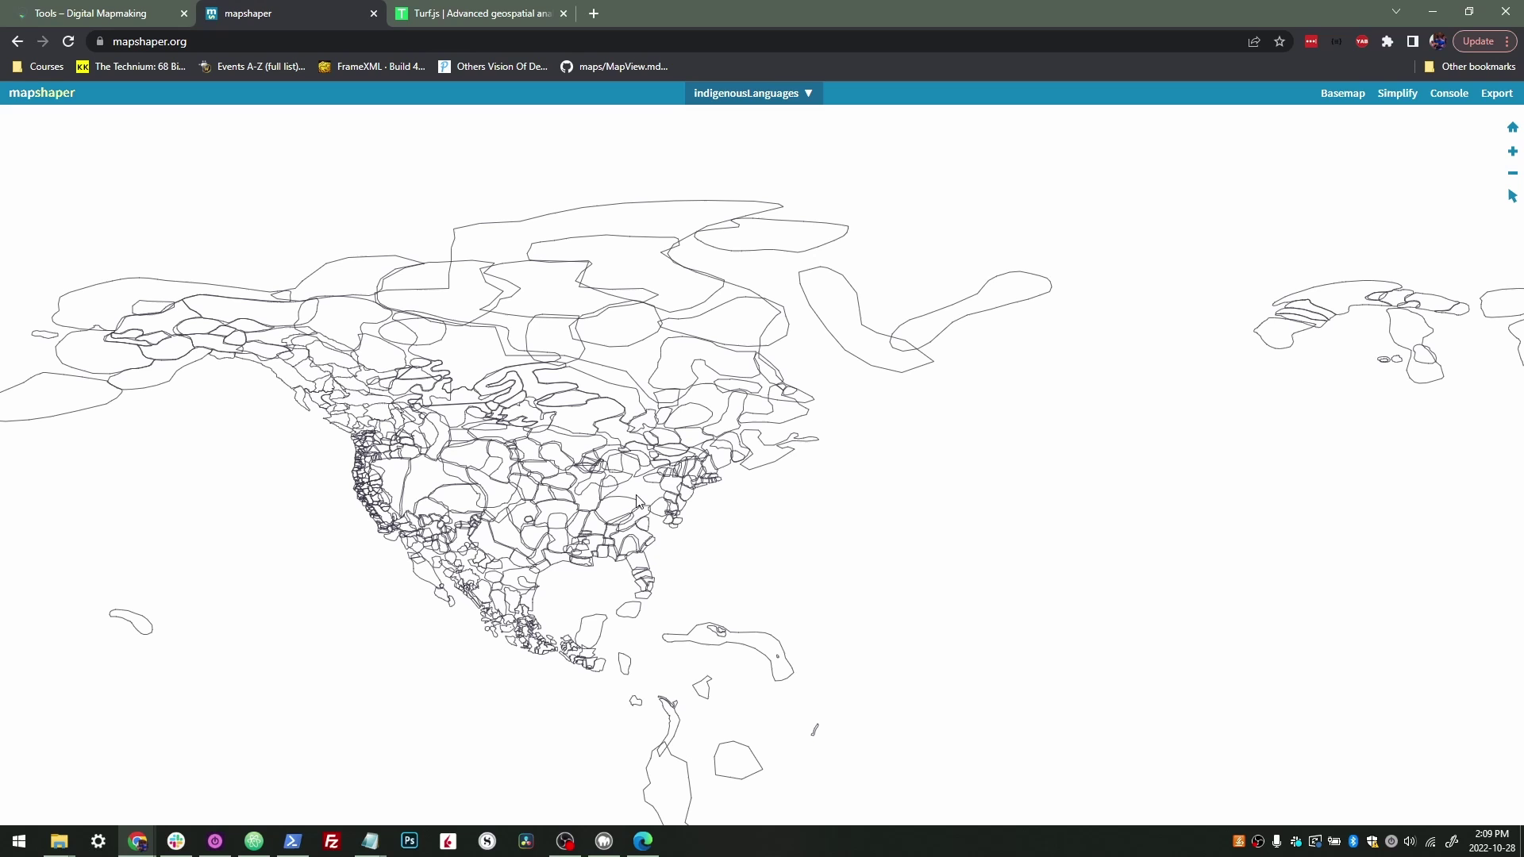
scroll(658, 477, "down", 3)
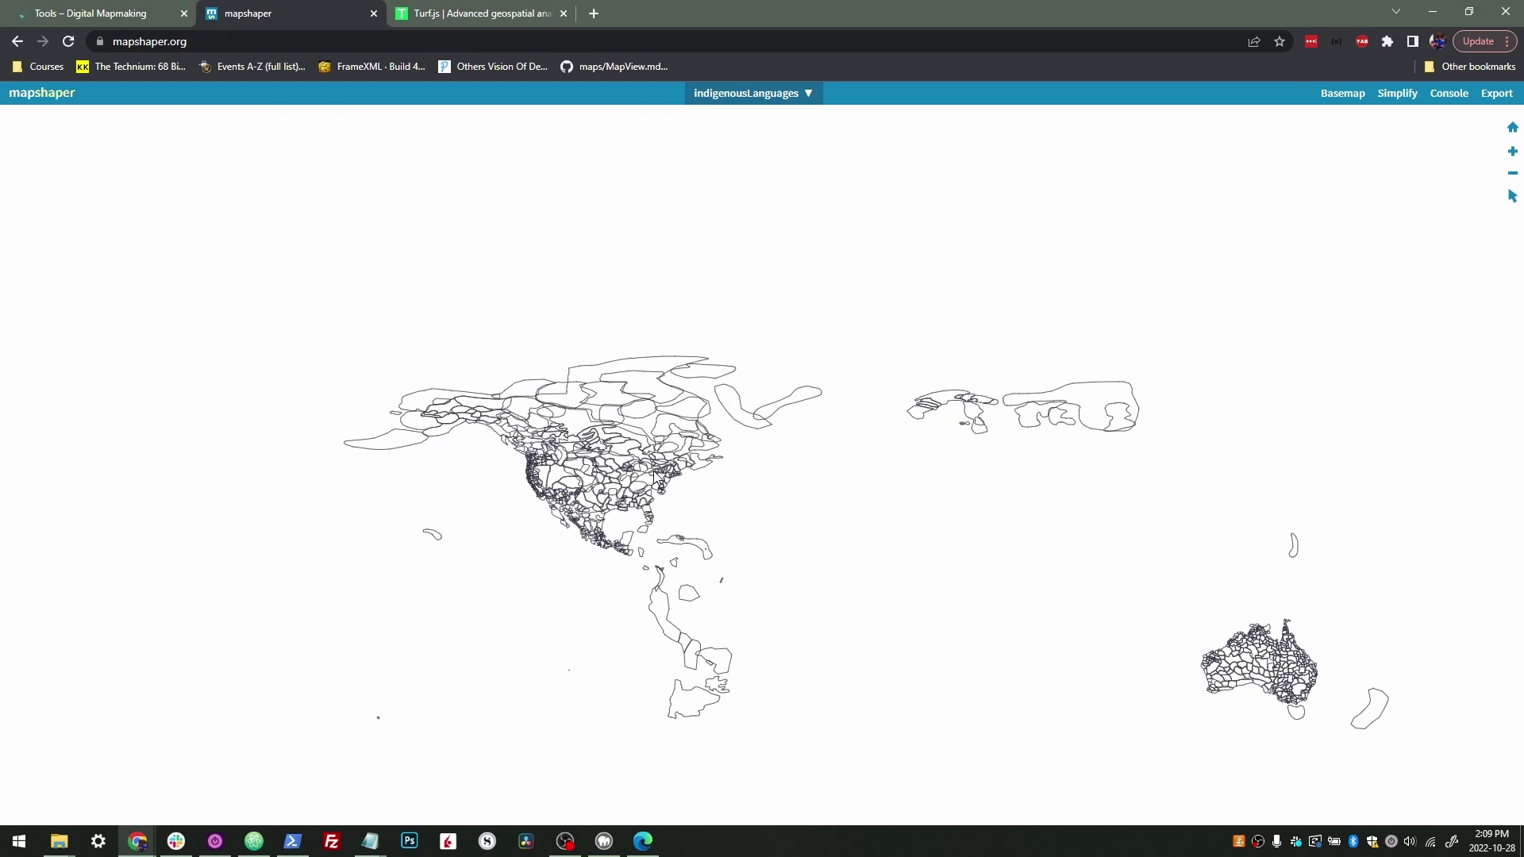
scroll(658, 477, "up", 3)
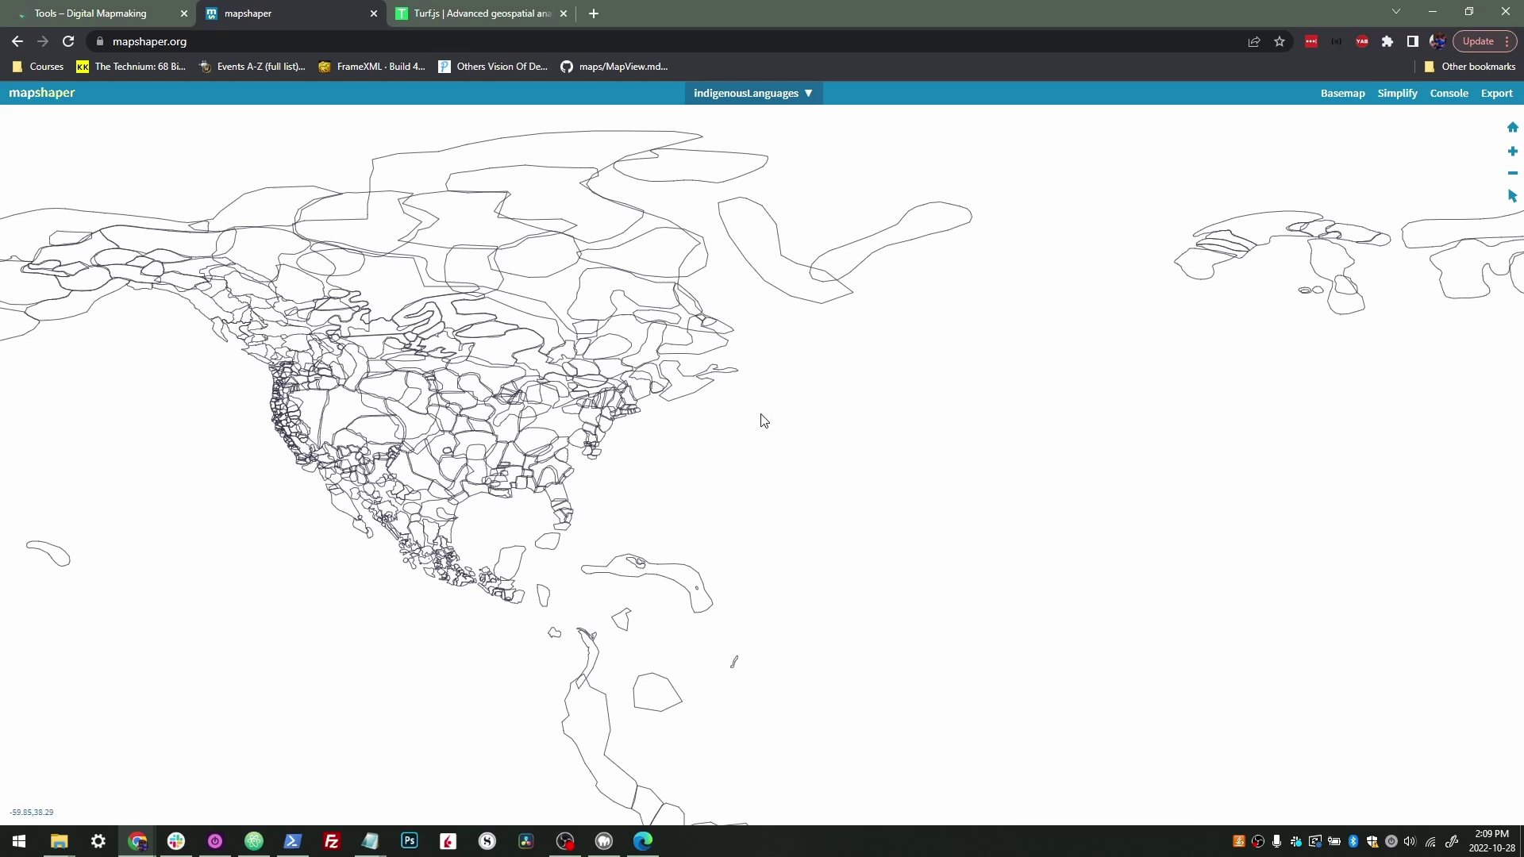
Apply Visvalingam weighted-area simplification and drag the slider to simplify the outlines heavily
left_click(1385, 97)
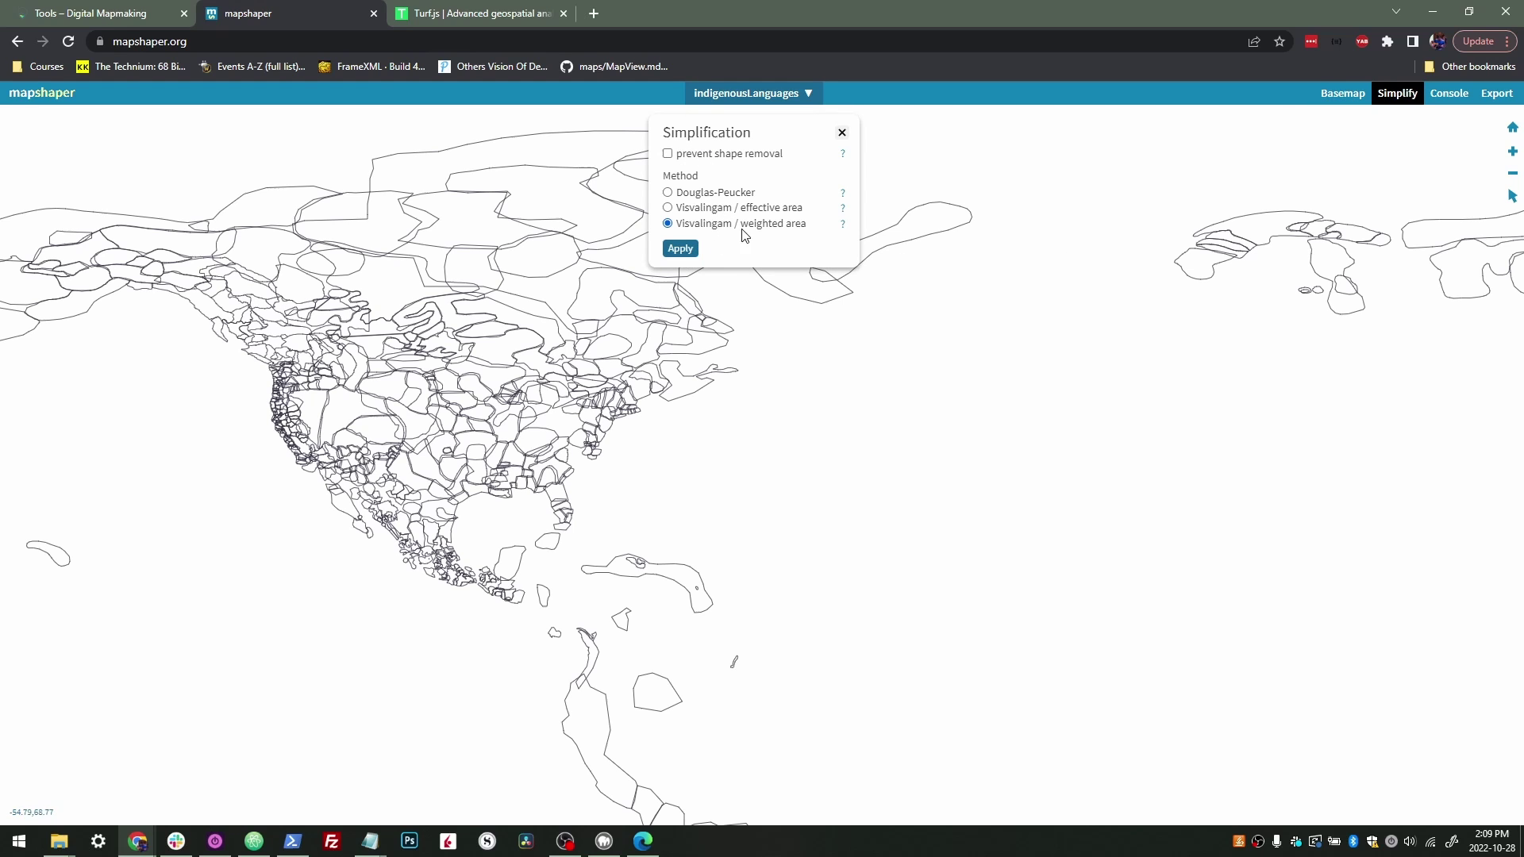
left_click(686, 249)
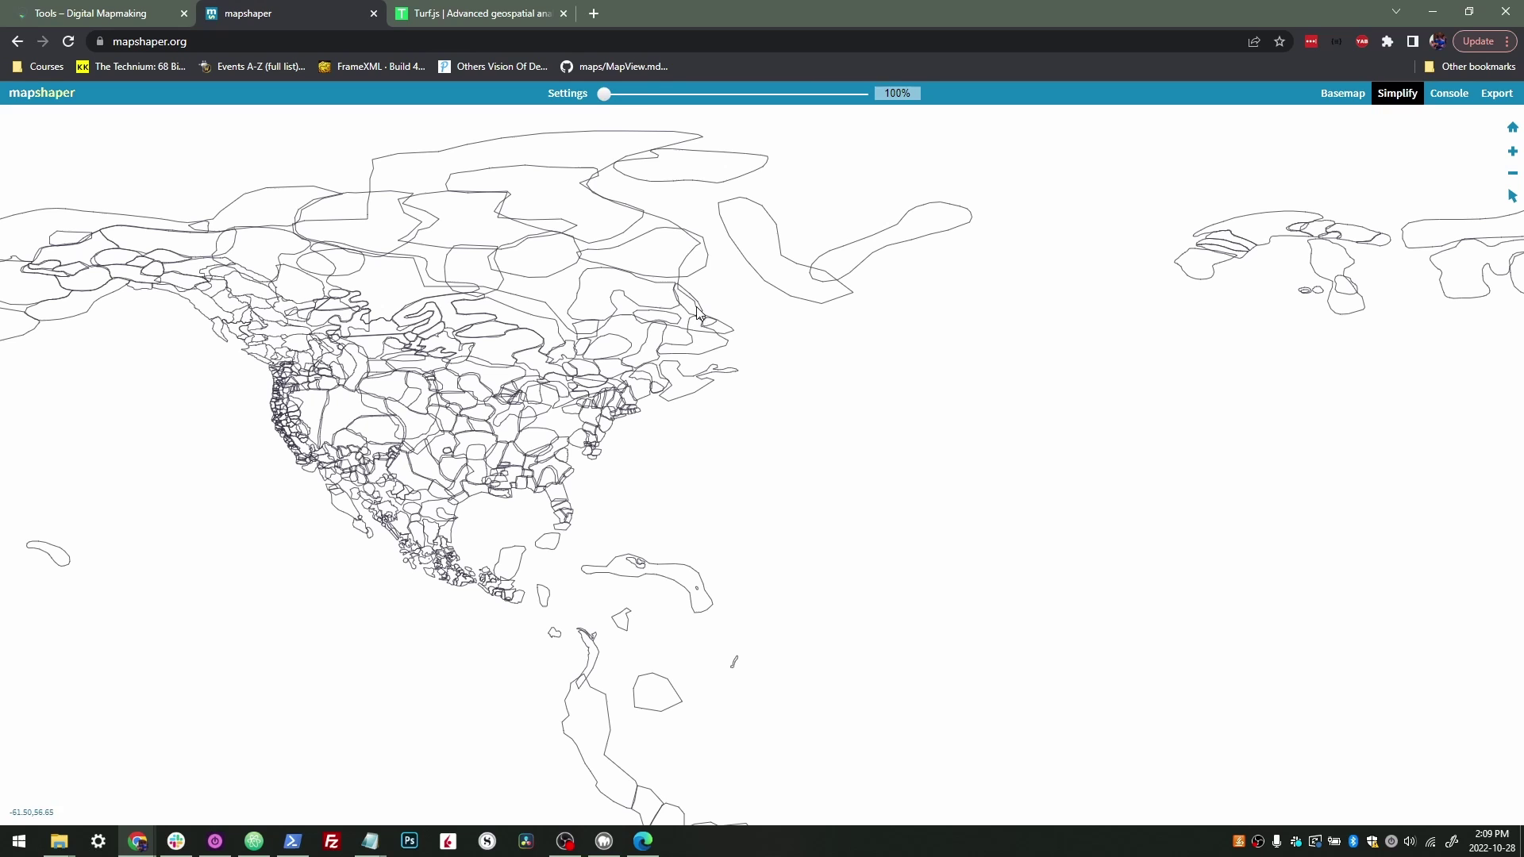
left_click_drag(605, 94, 639, 94)
Fine-tune the simplification slider from 78.6% down to 59.3% retained
scroll(460, 418, "up", 10)
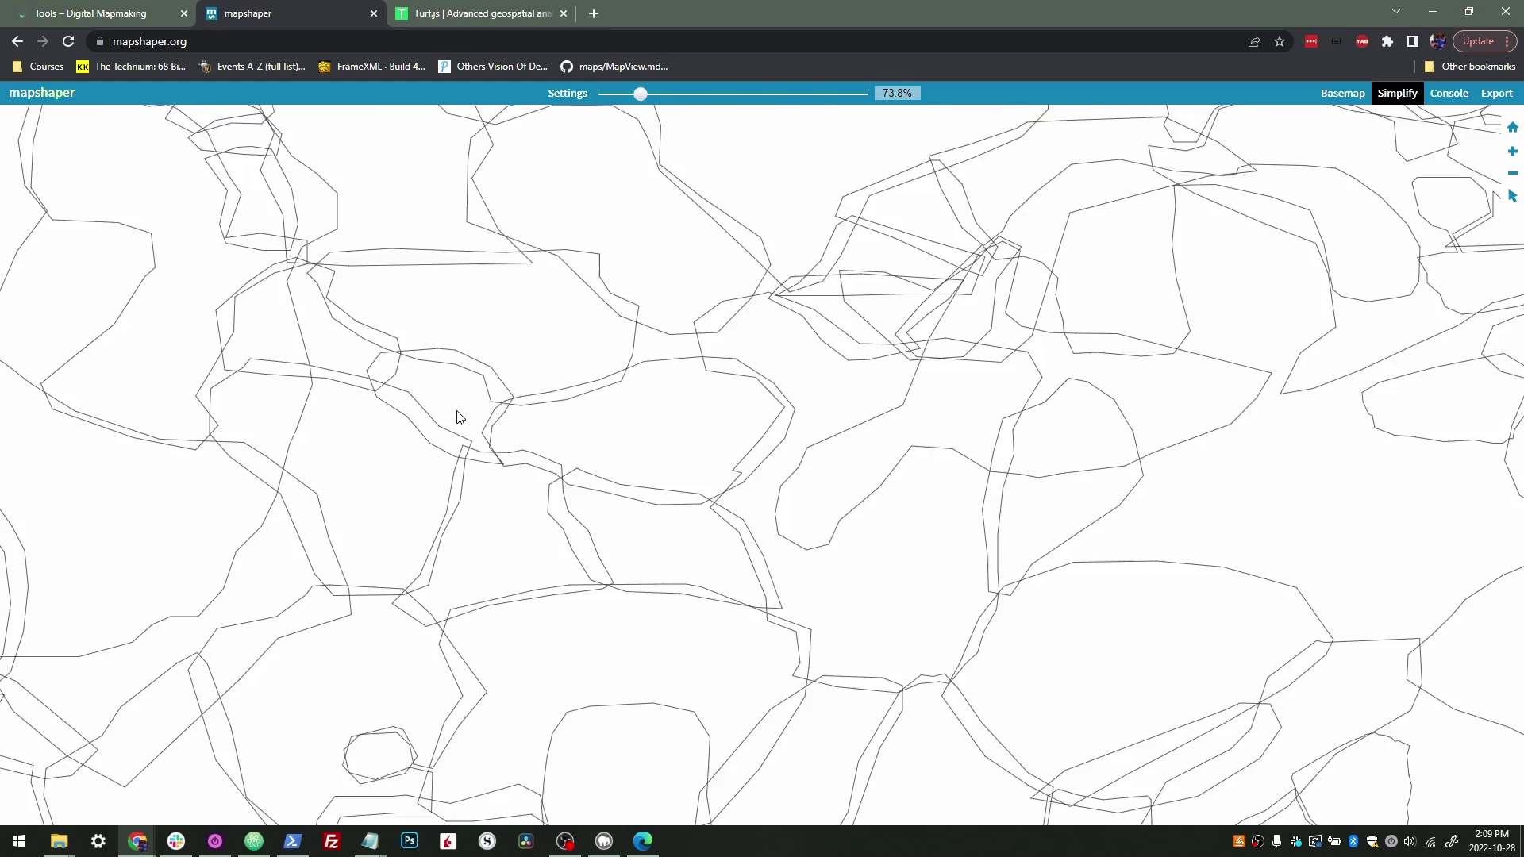
left_click_drag(640, 97, 601, 94)
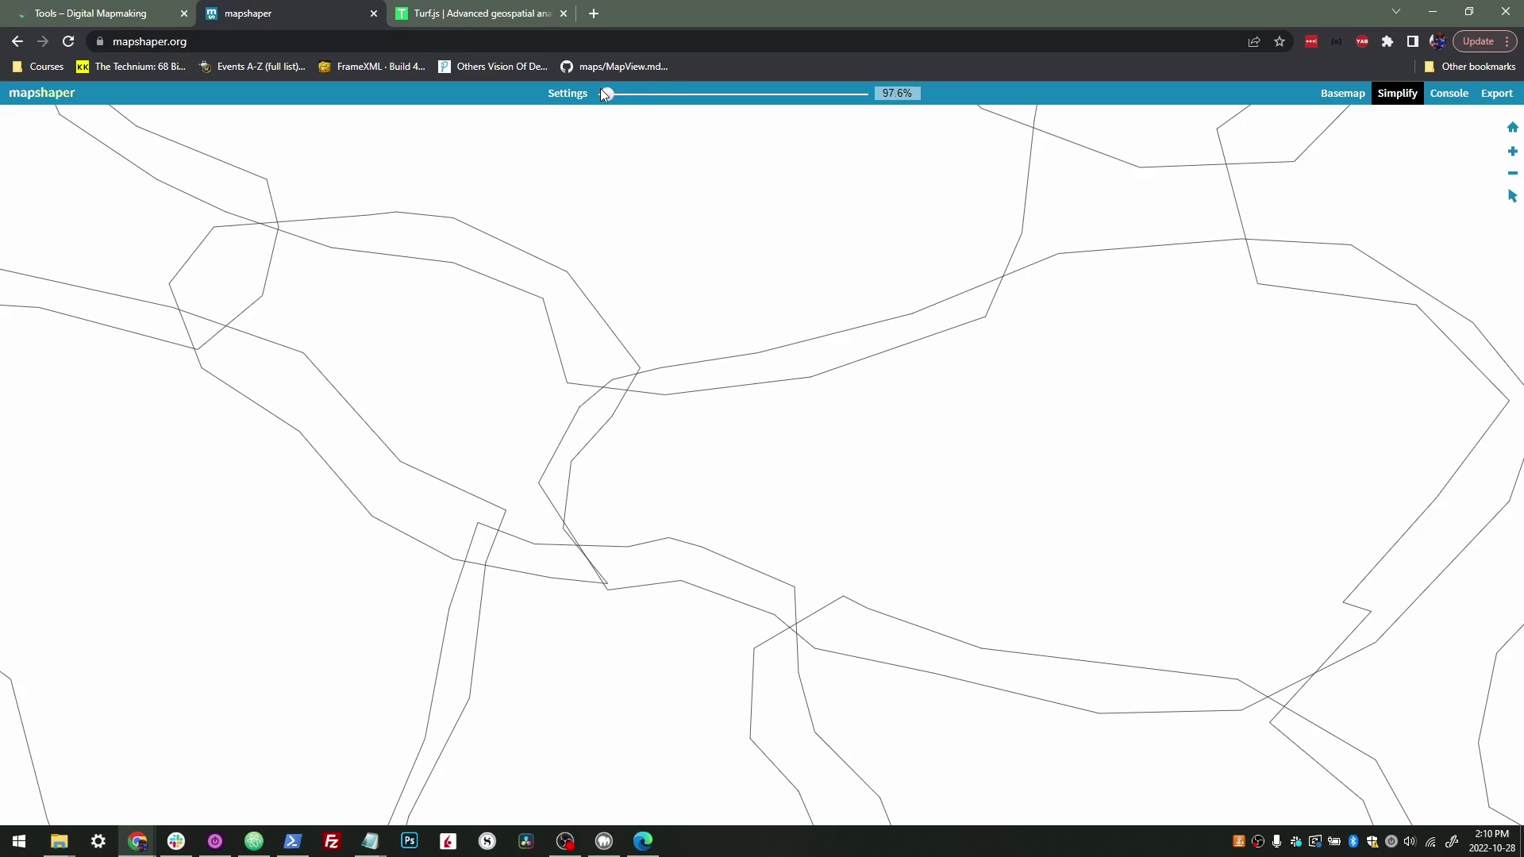
scroll(340, 412, "down", 5)
scroll(548, 413, "down", 5)
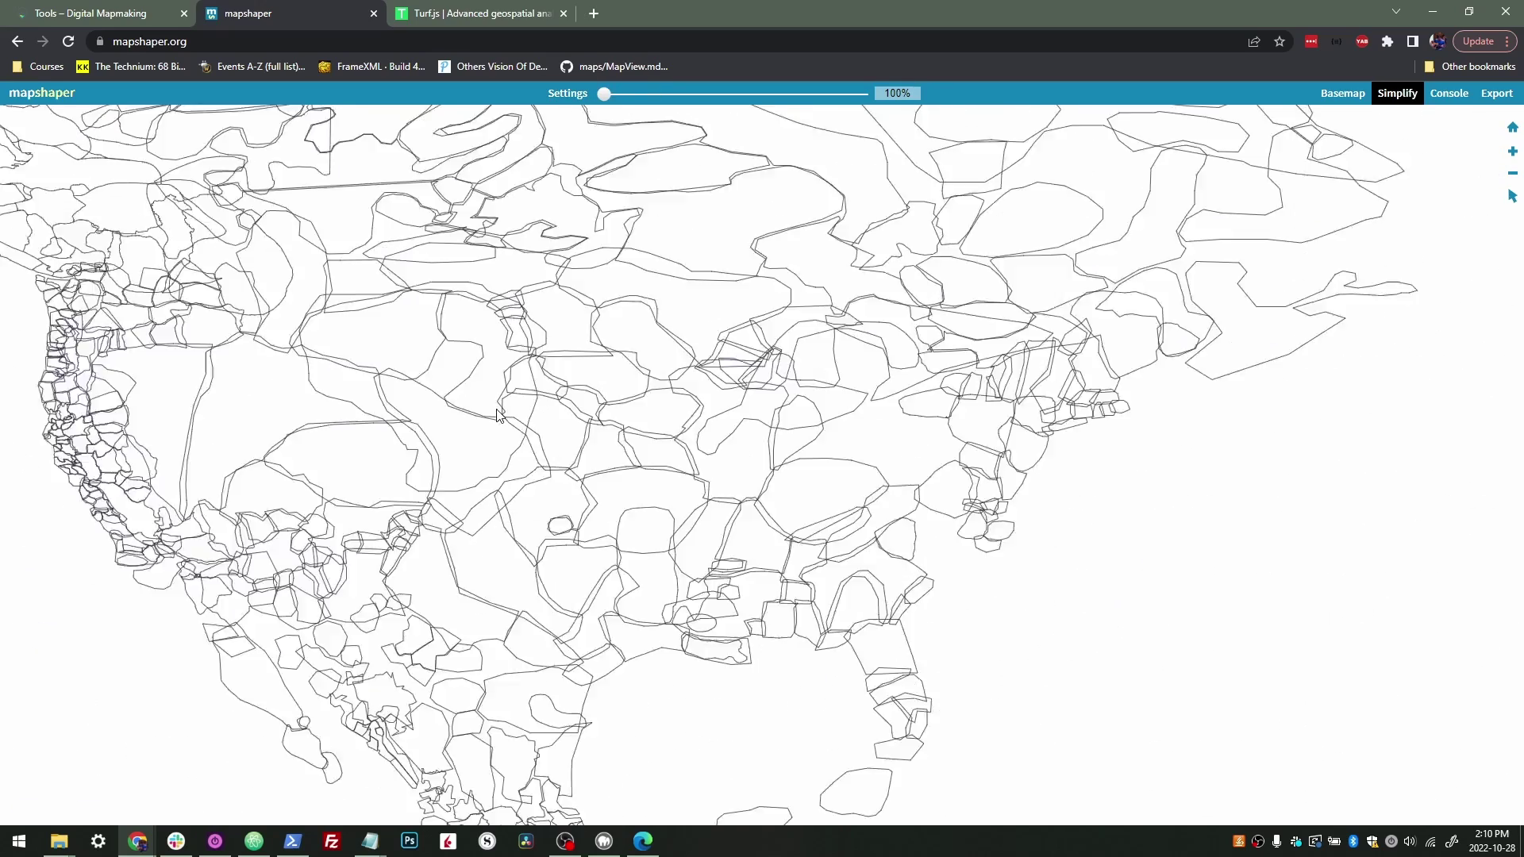
left_click_drag(611, 93, 628, 98)
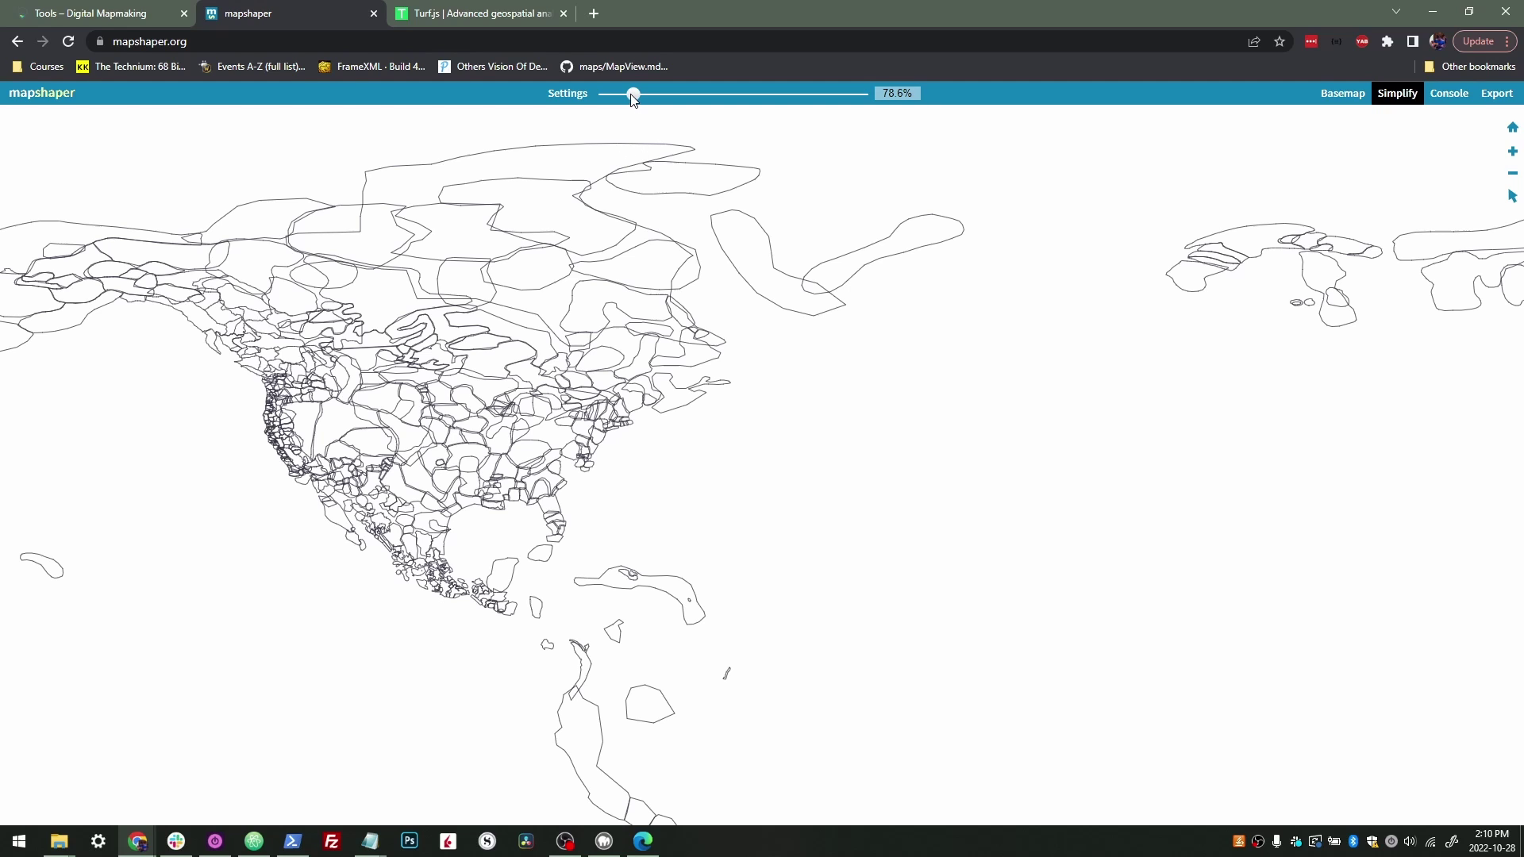
left_click_drag(634, 96, 664, 96)
Review the file formats in the Export options panel, then close it without exporting
left_click(1497, 93)
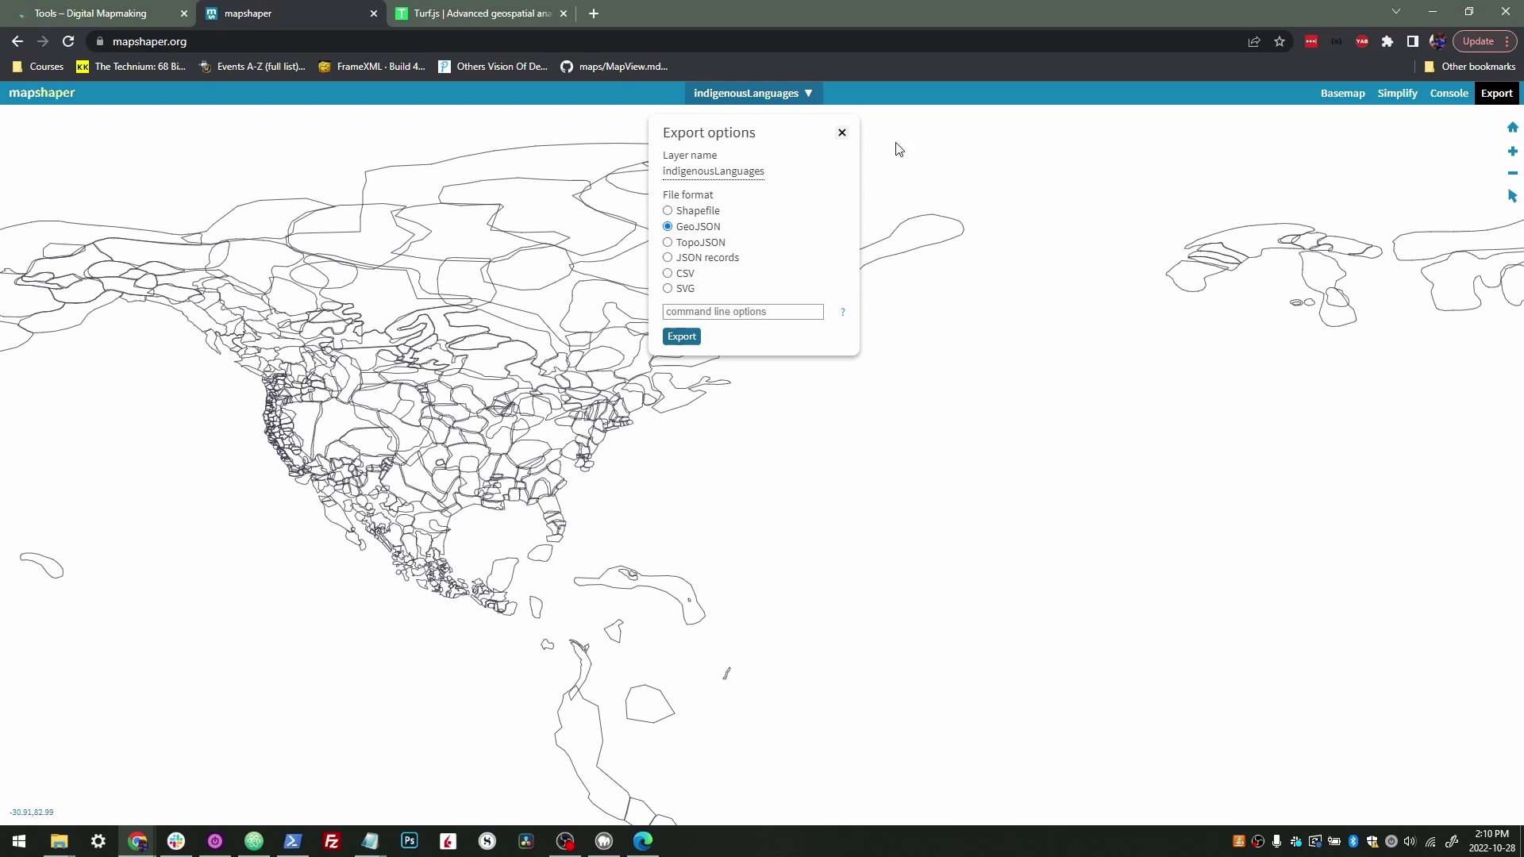
left_click(843, 136)
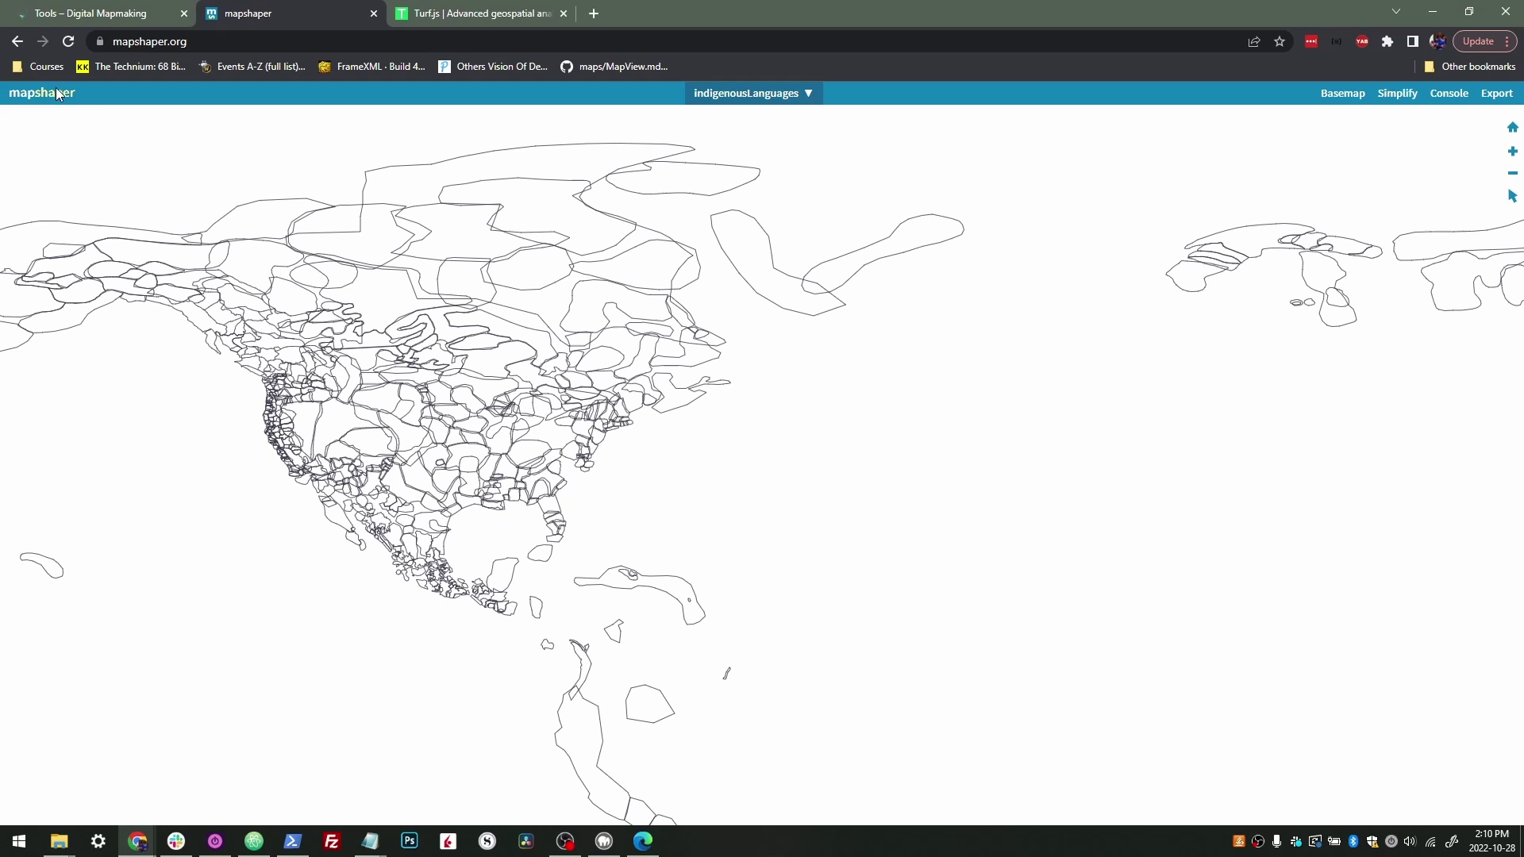
left_click(808, 93)
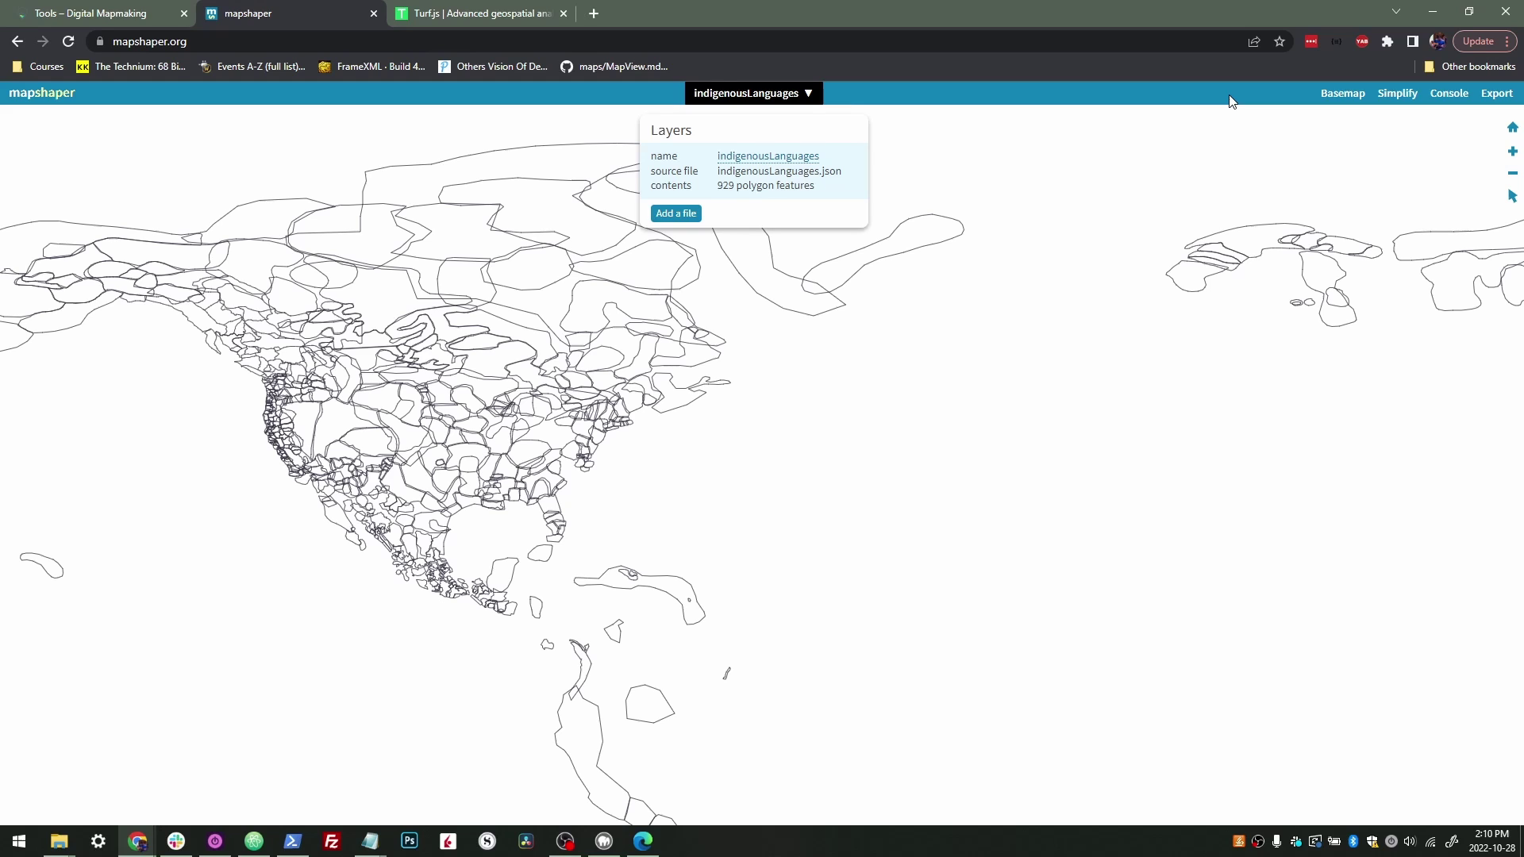
left_click(893, 84)
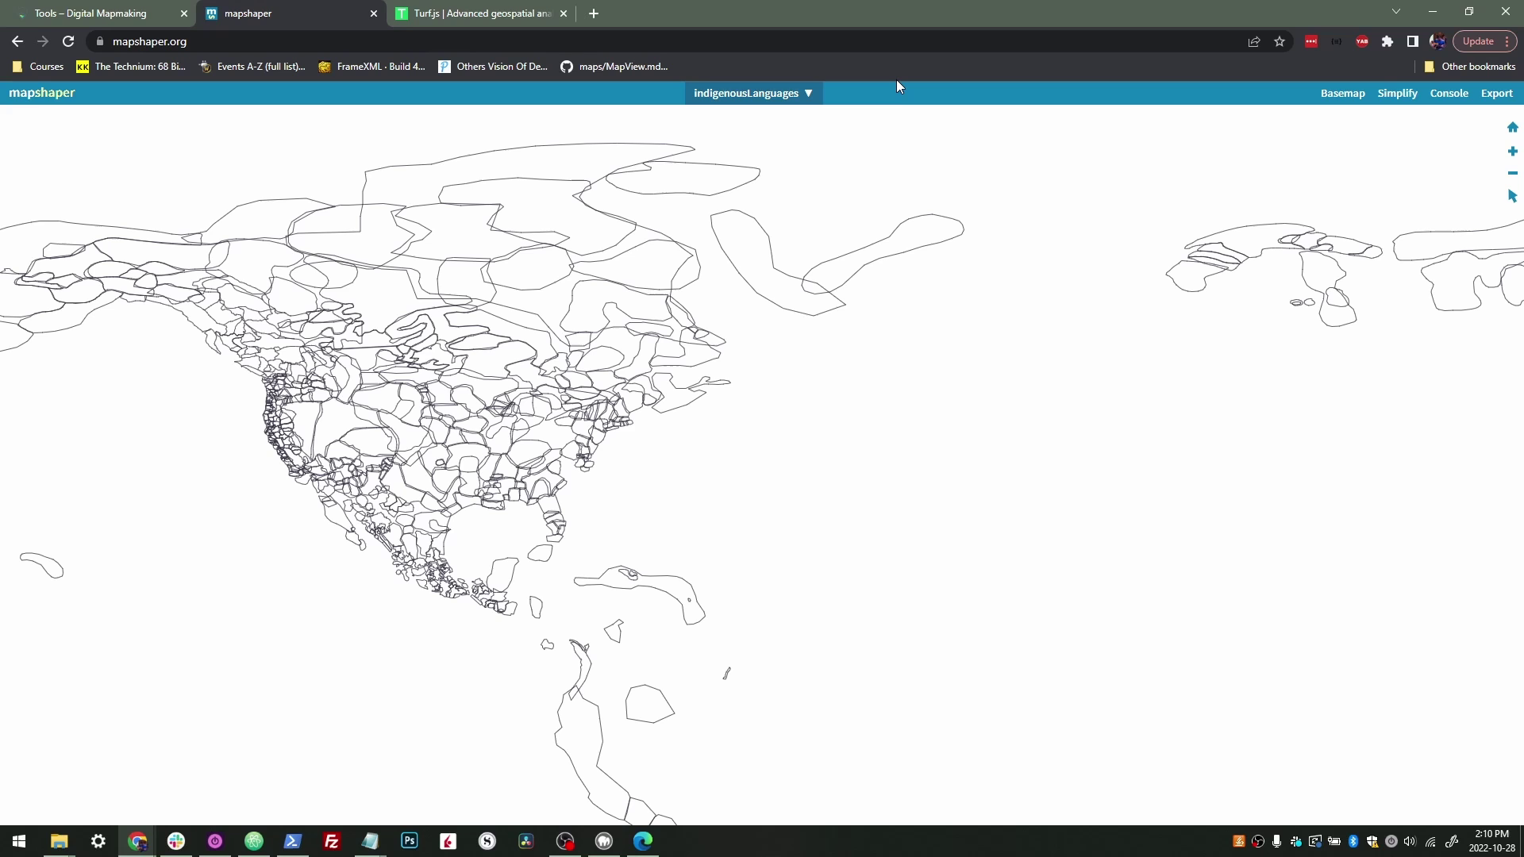
left_click(1449, 94)
left_click(1451, 95)
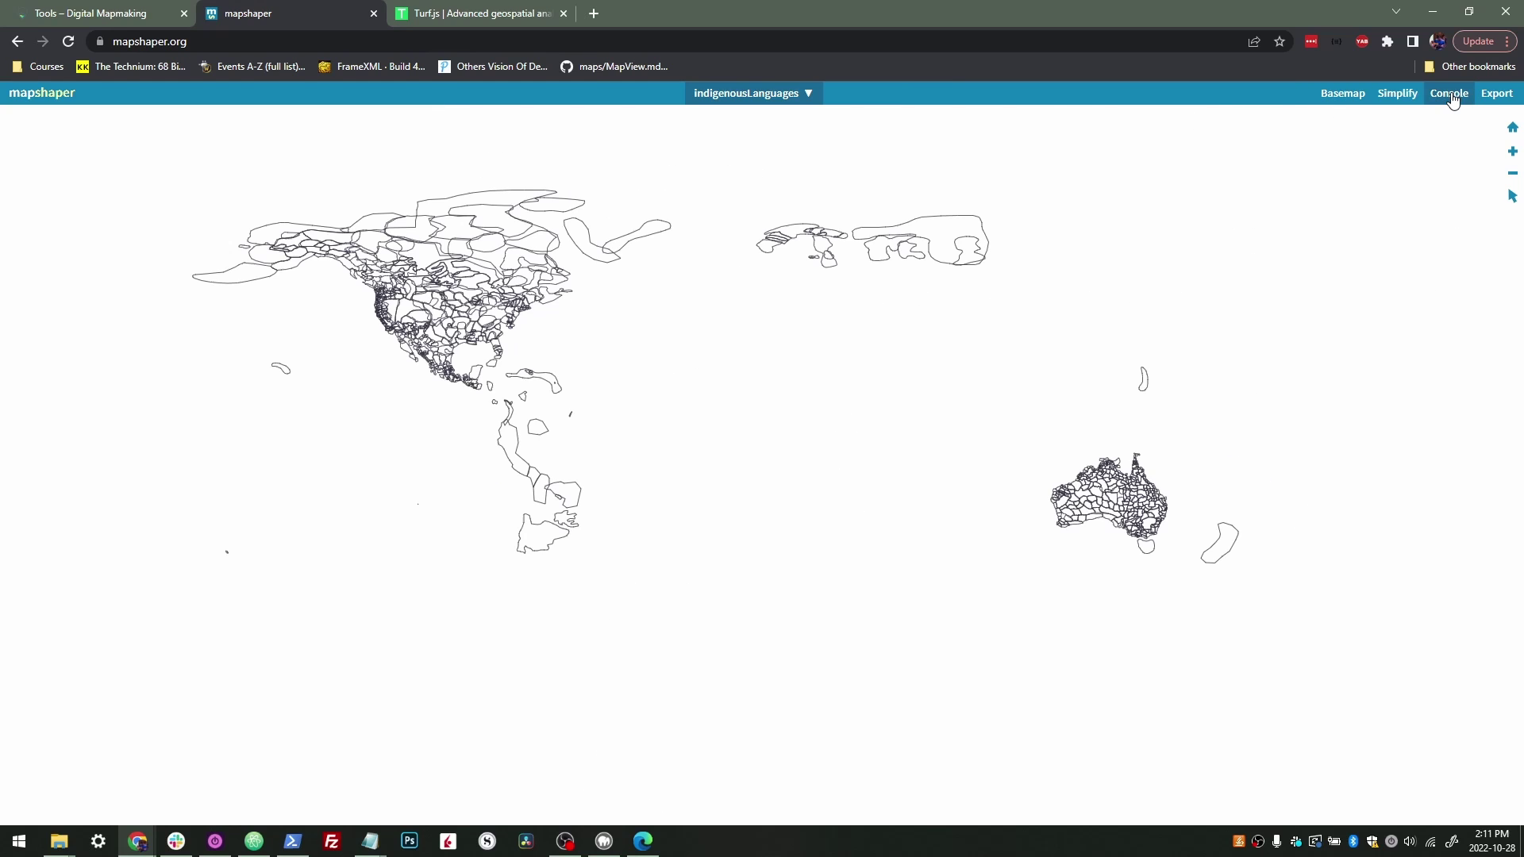
left_click(1451, 95)
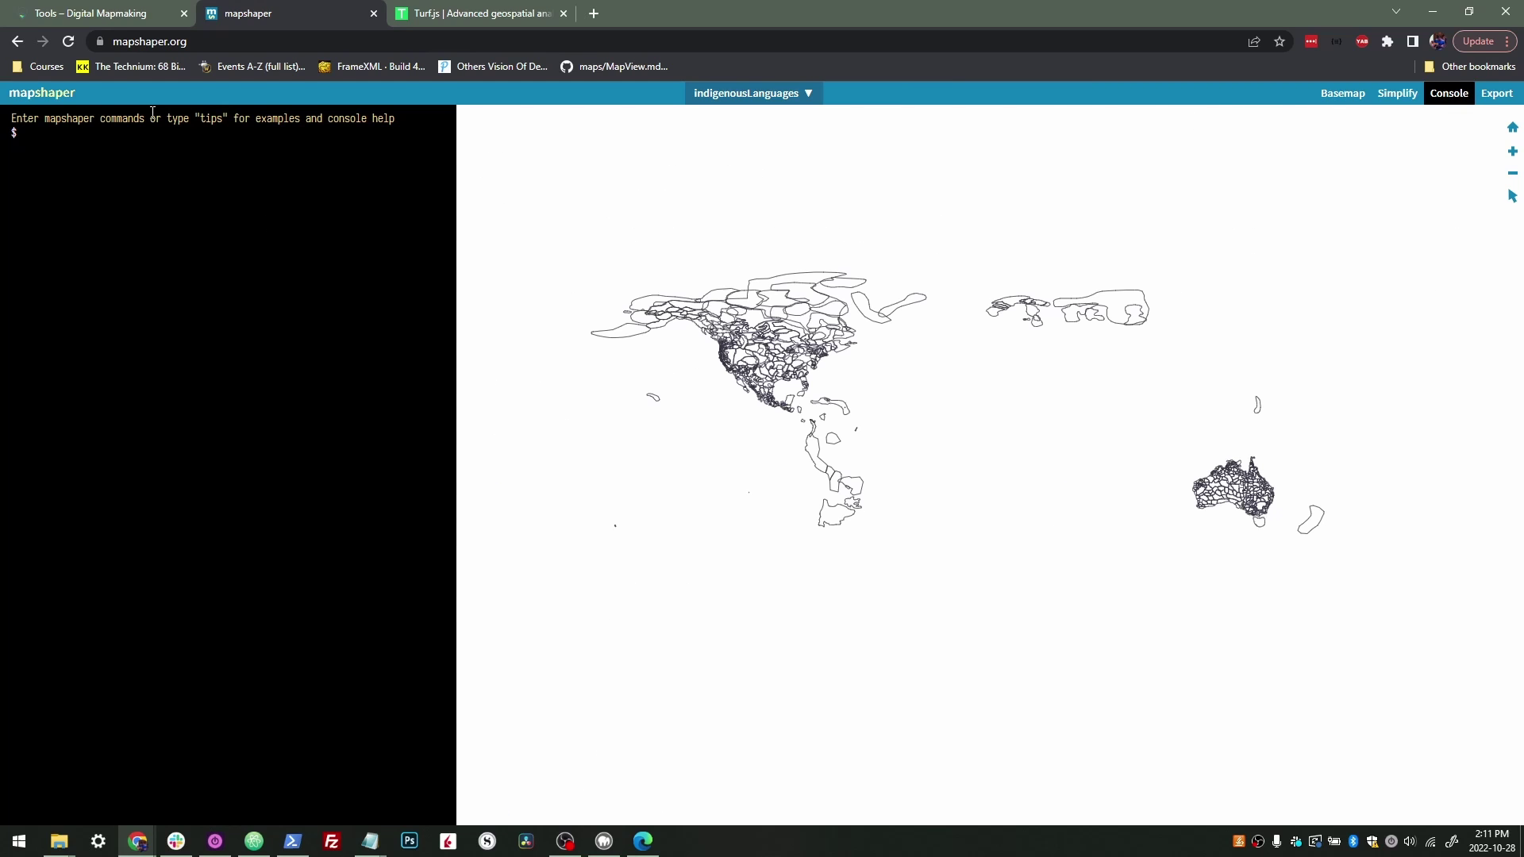
left_click(1443, 96)
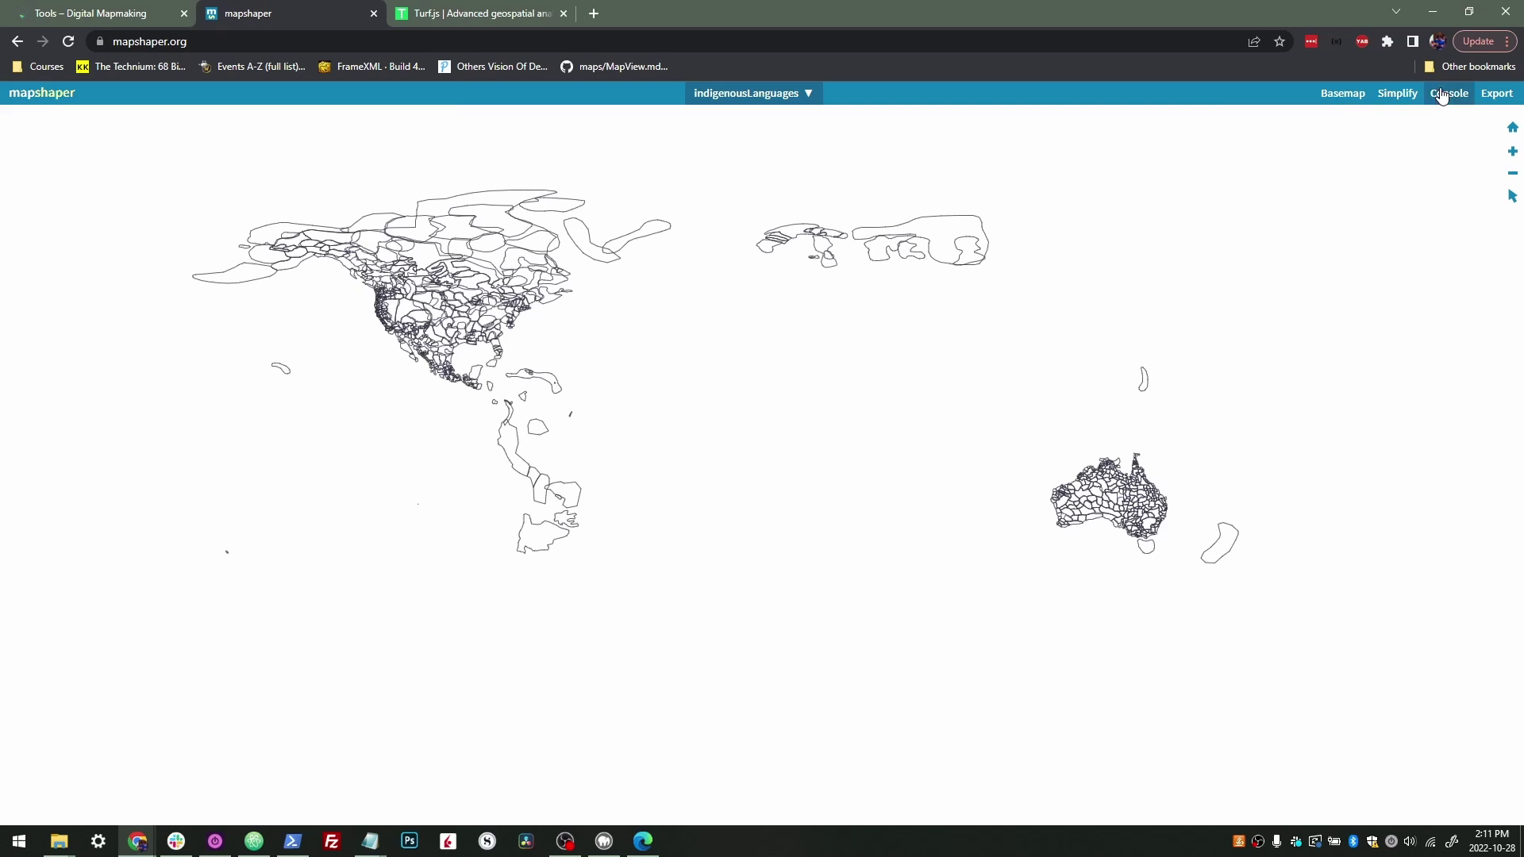